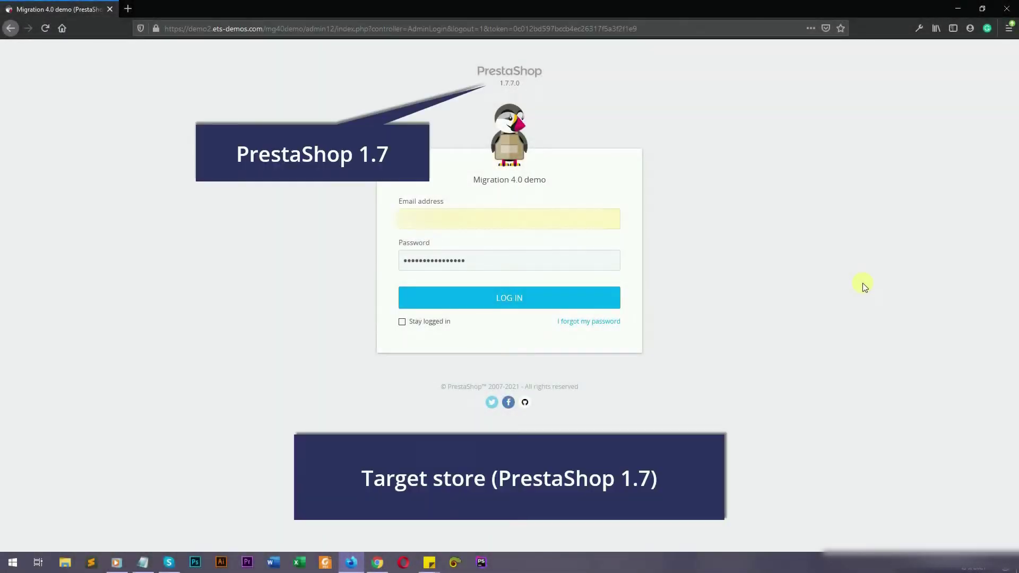
# Step: Log in to the 1.7 target back office and open Categories and Customers in background tabs
pyautogui.click(534, 88)
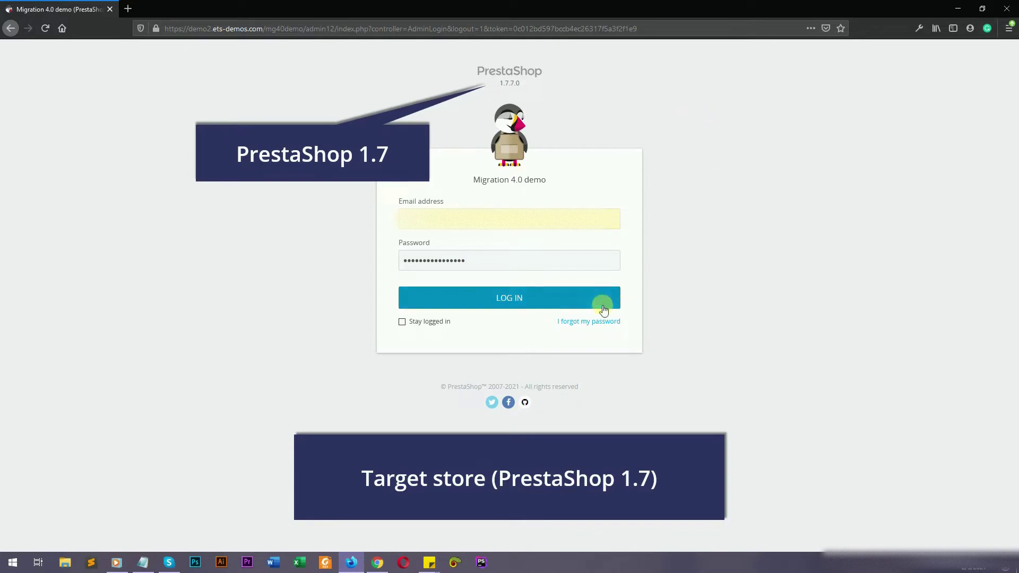
pyautogui.click(526, 303)
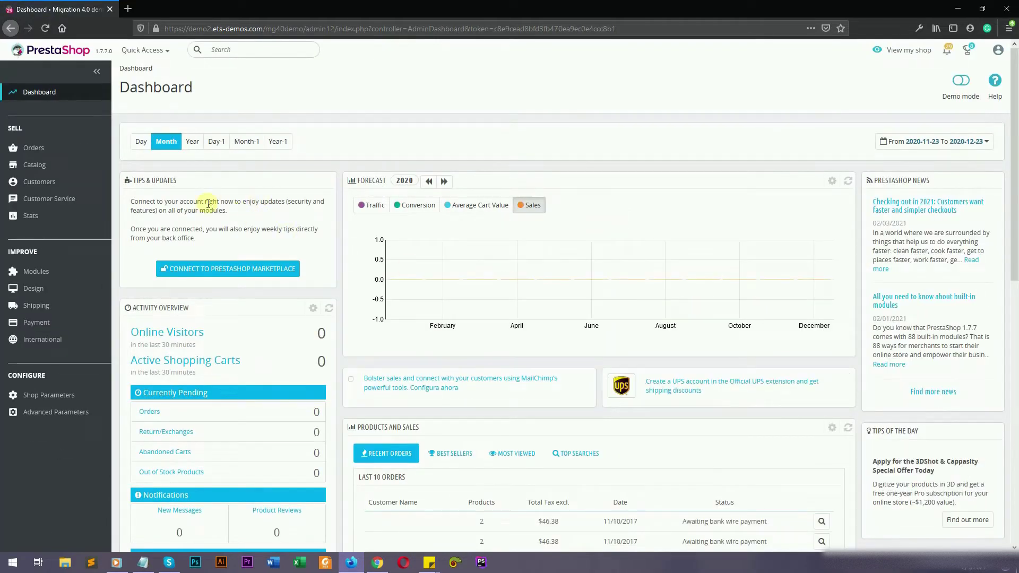
pyautogui.moveTo(53, 164)
pyautogui.middleClick(45, 198)
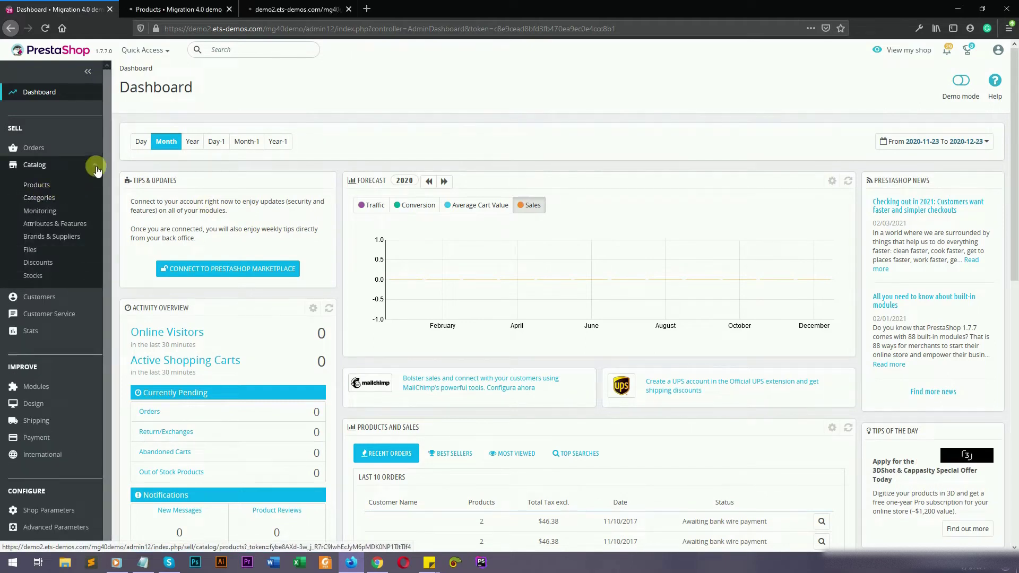
pyautogui.moveTo(48, 183)
pyautogui.middleClick(37, 202)
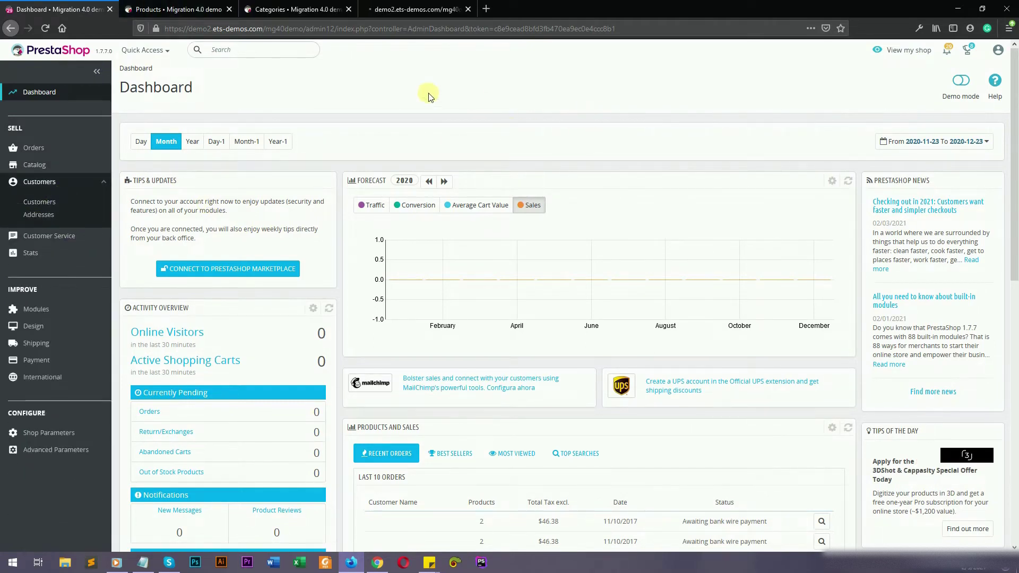
# Step: Review the empty Products, Categories and Customers lists, then return to the Dashboard
pyautogui.click(173, 9)
pyautogui.hotkey('ctrl', 'Tab')
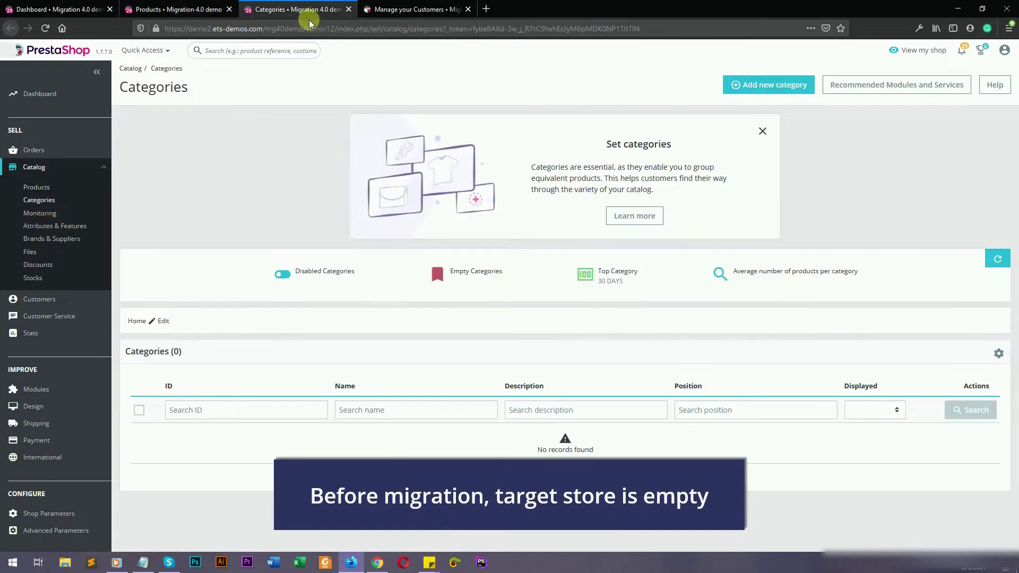
pyautogui.hotkey('ctrl', 'Tab')
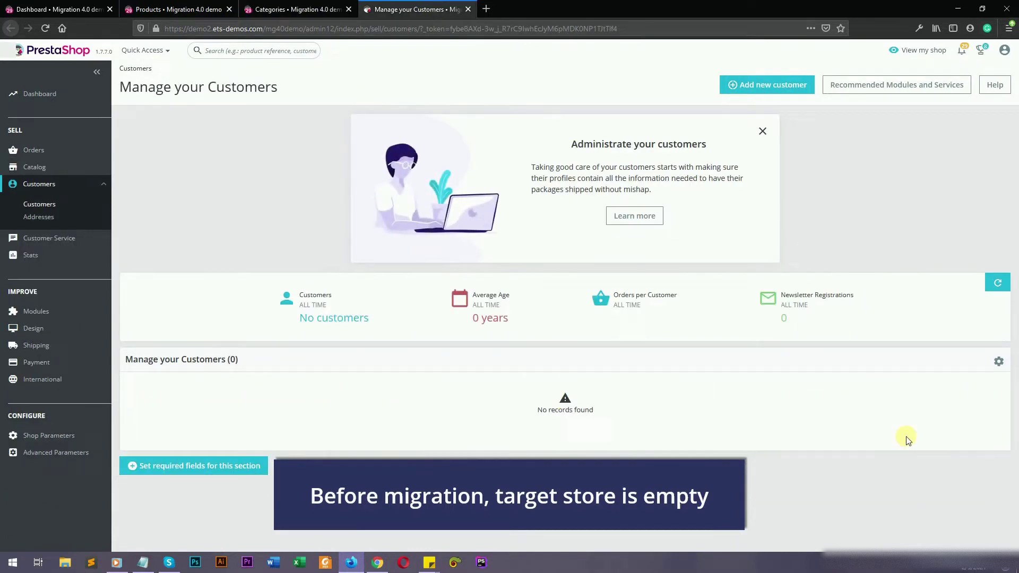
pyautogui.hotkey('ctrl', 'Tab')
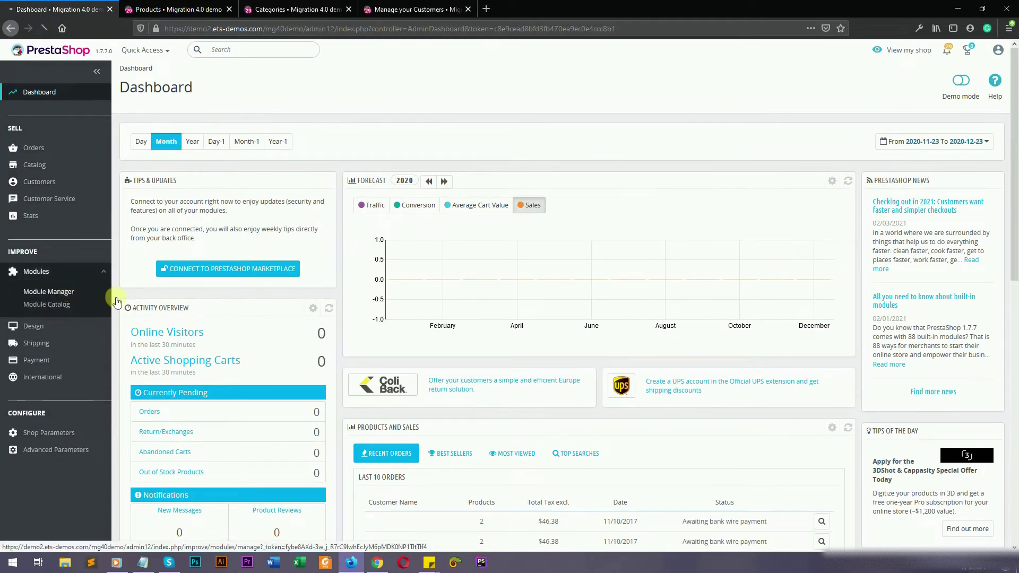
# Step: Upload ets_migrate.zip in Module Manager to install Migration 4.0 and open its Configure page
pyautogui.click(101, 291)
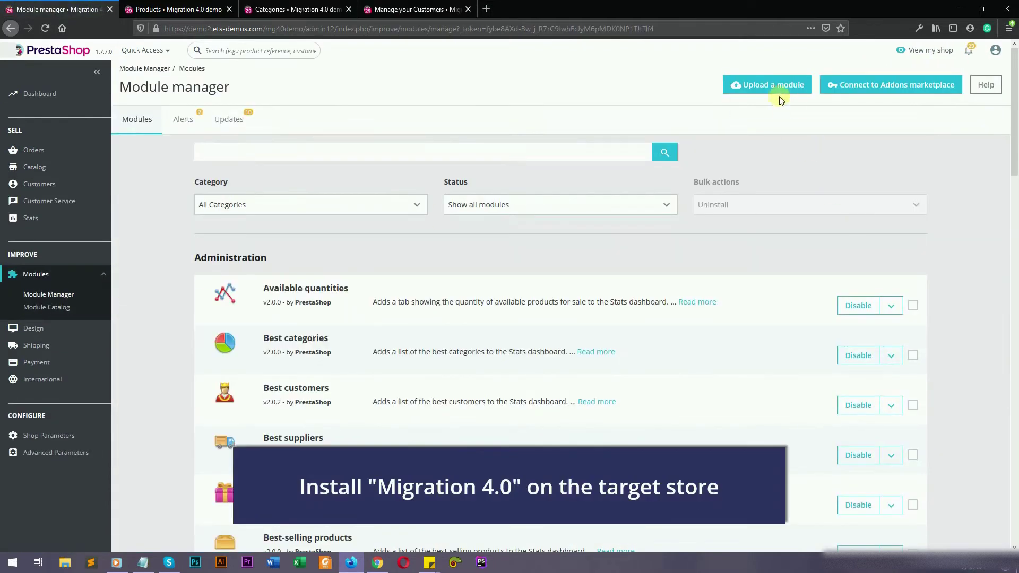
pyautogui.click(779, 96)
pyautogui.click(563, 161)
pyautogui.click(124, 106)
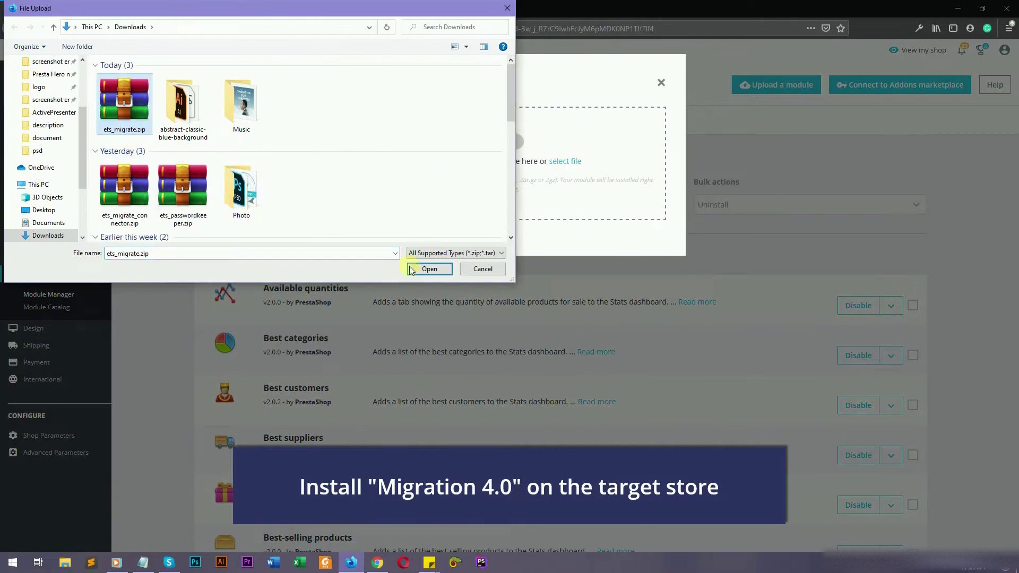
pyautogui.click(410, 270)
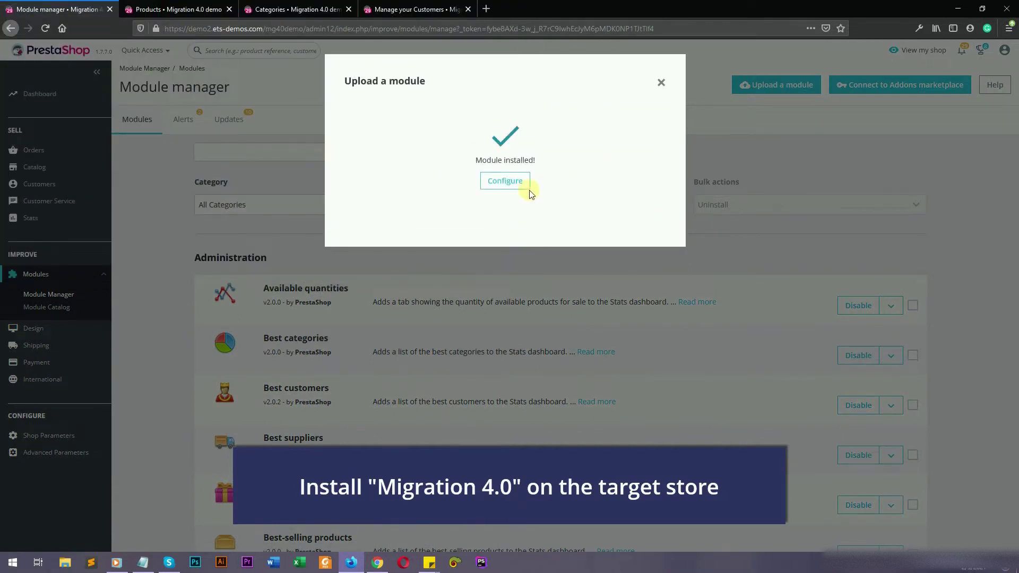
pyautogui.click(523, 191)
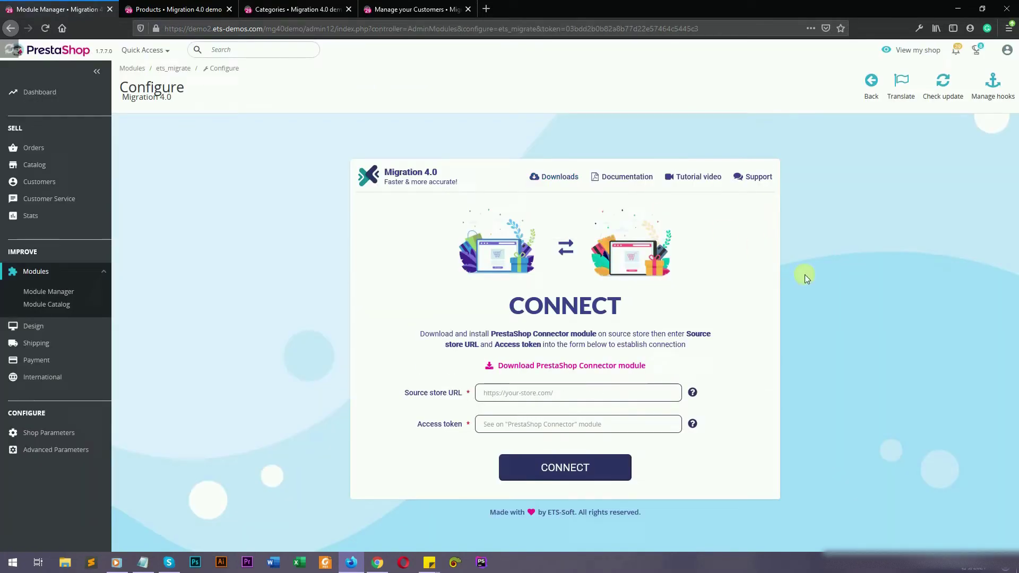
# Step: Download and save the PrestaShop Connector module zip, ets_migrate_connector.zip
pyautogui.moveTo(555, 177)
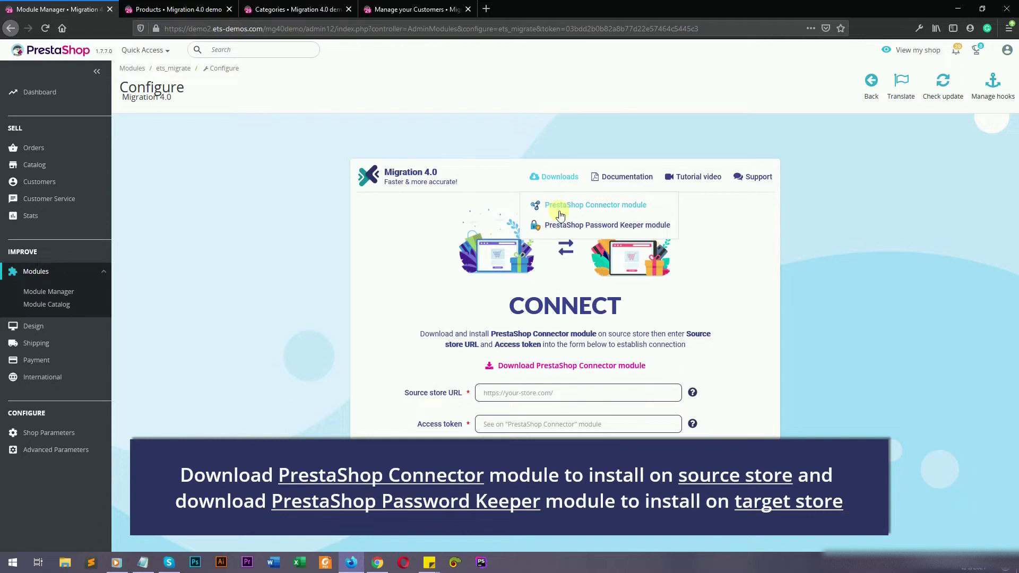
pyautogui.click(629, 206)
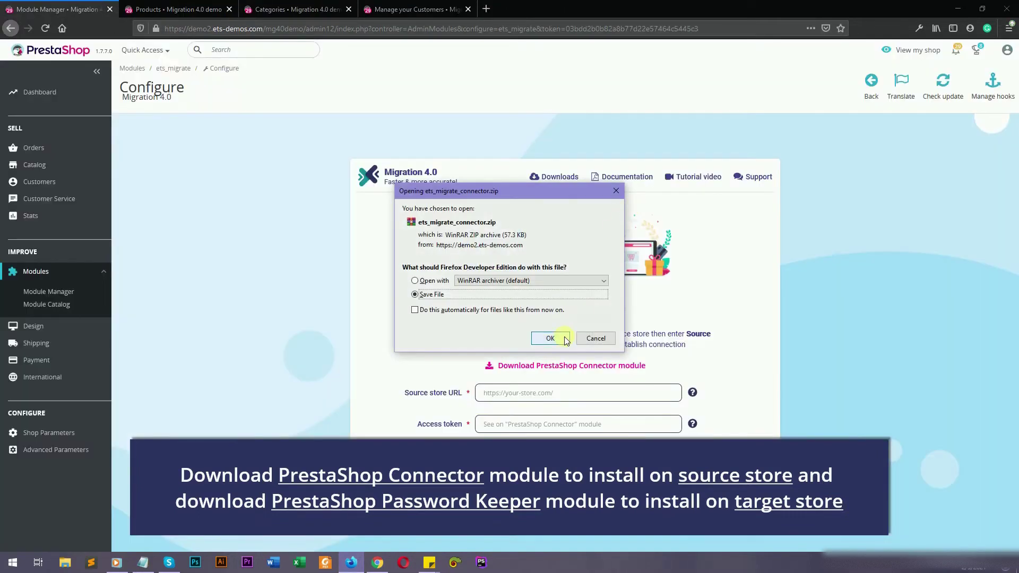
pyautogui.click(550, 338)
pyautogui.click(427, 270)
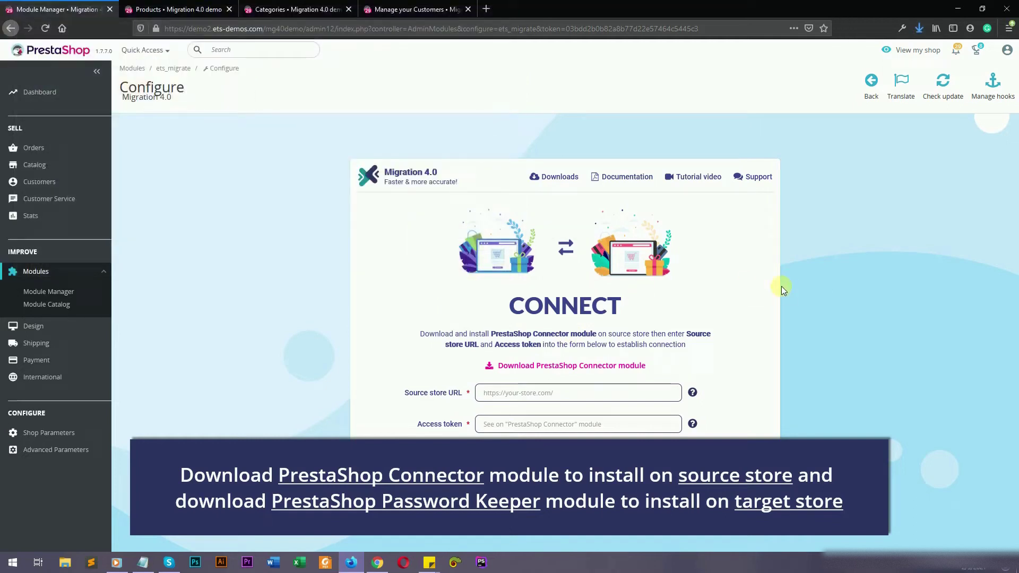
# Step: Download and save the PrestaShop Password Keeper module zip
pyautogui.click(558, 177)
pyautogui.click(576, 227)
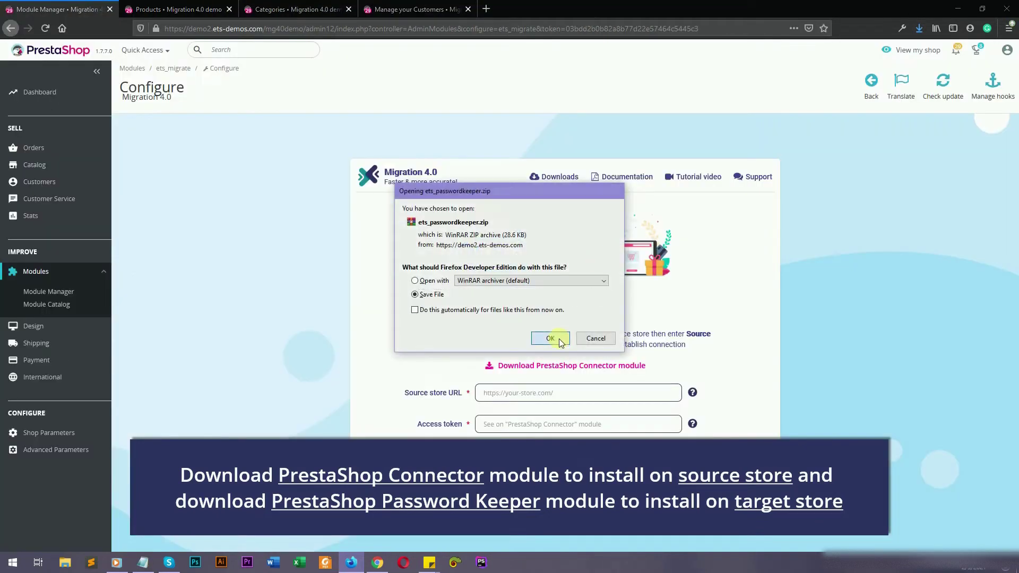
pyautogui.click(557, 337)
pyautogui.click(451, 271)
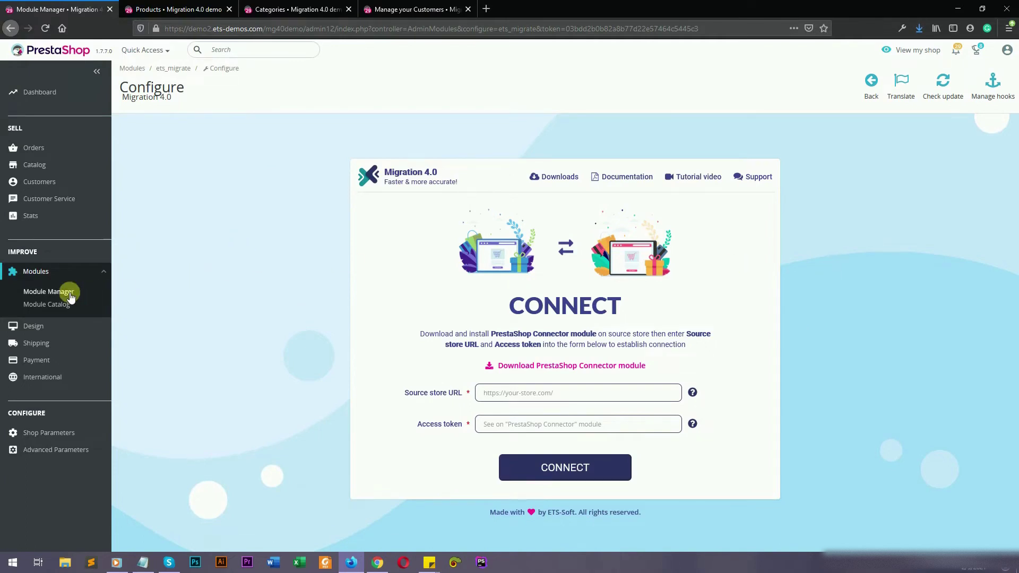
# Step: Install ets_passwordkeeper.zip through Module Manager in a new tab, then close that tab
pyautogui.rightClick(53, 296)
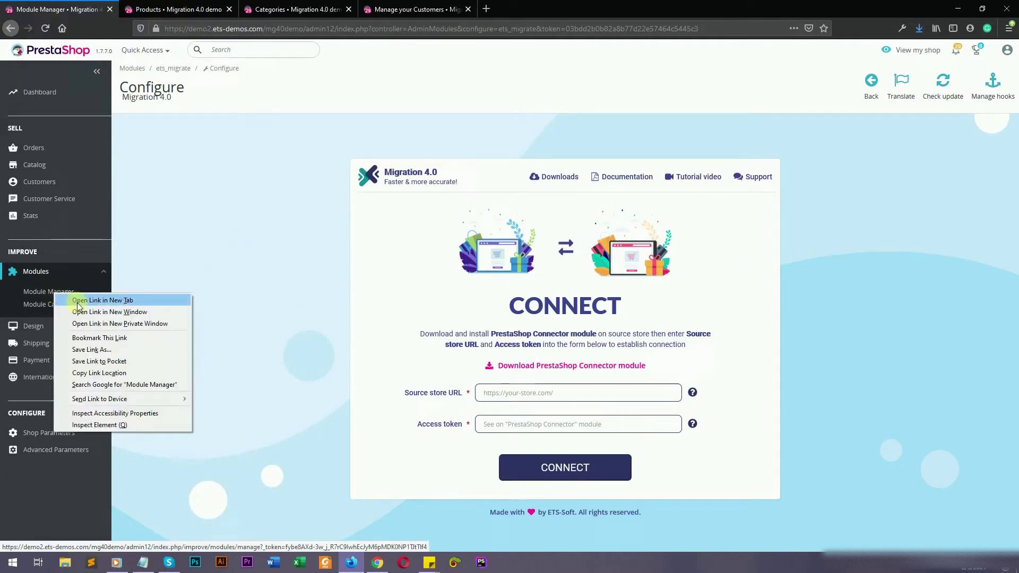
pyautogui.click(85, 302)
pyautogui.click(175, 9)
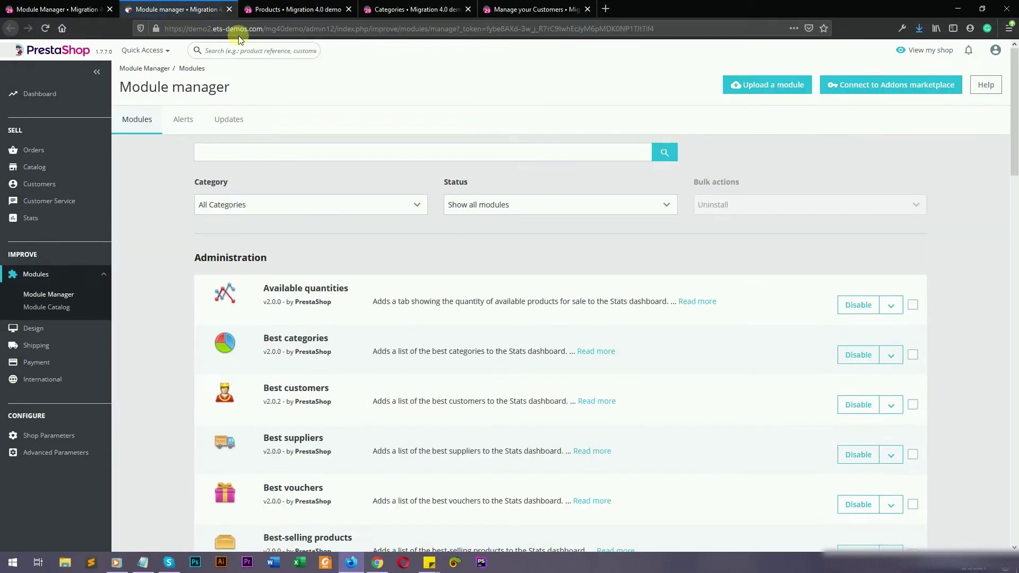
pyautogui.click(776, 85)
pyautogui.click(557, 149)
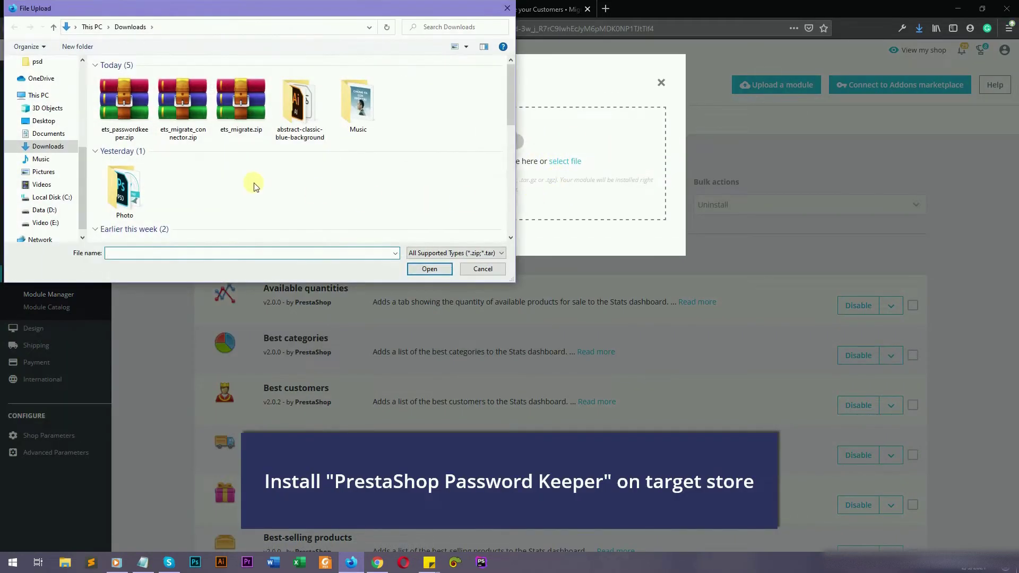
pyautogui.click(133, 122)
pyautogui.click(432, 268)
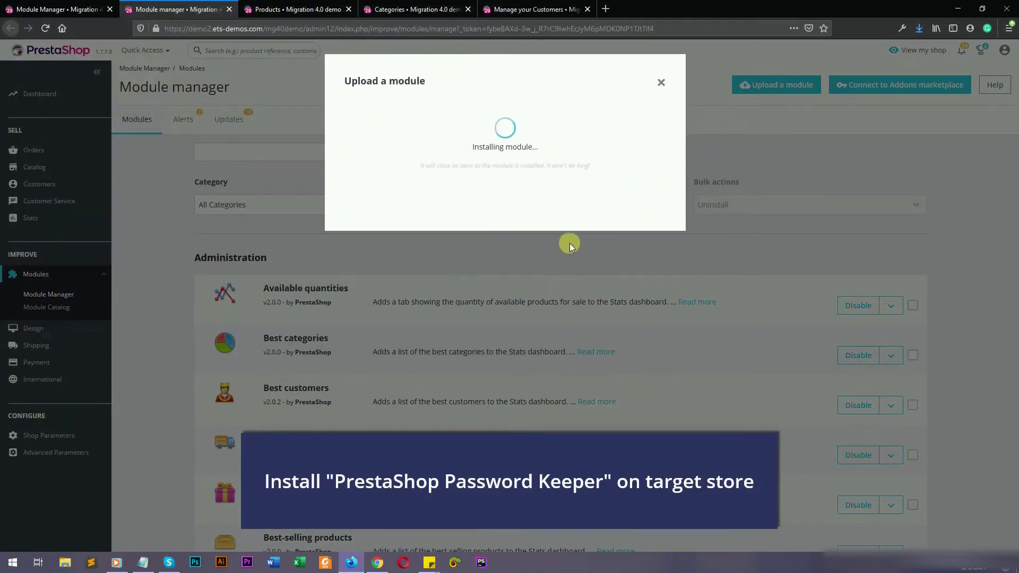
pyautogui.click(661, 83)
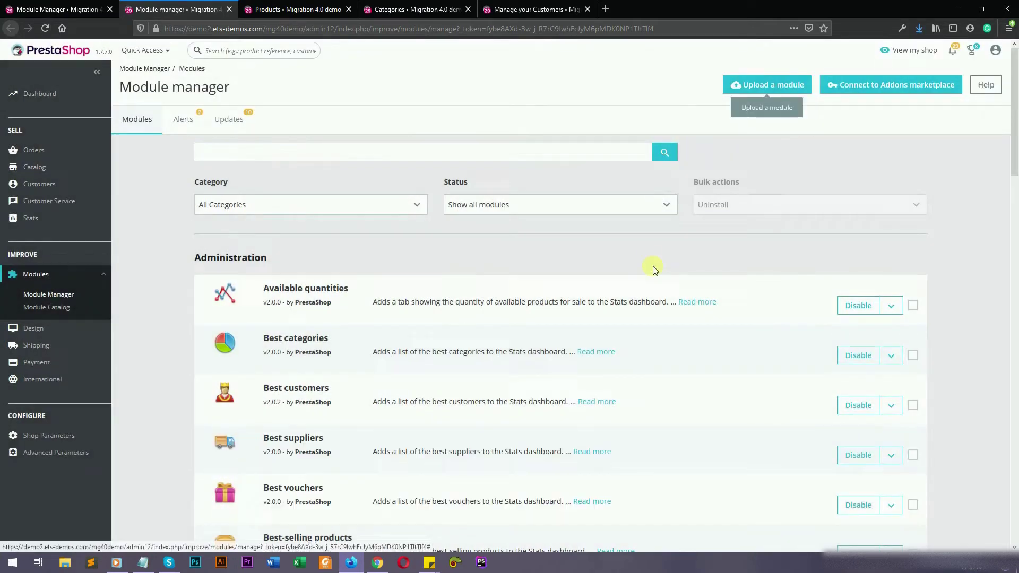
pyautogui.click(230, 9)
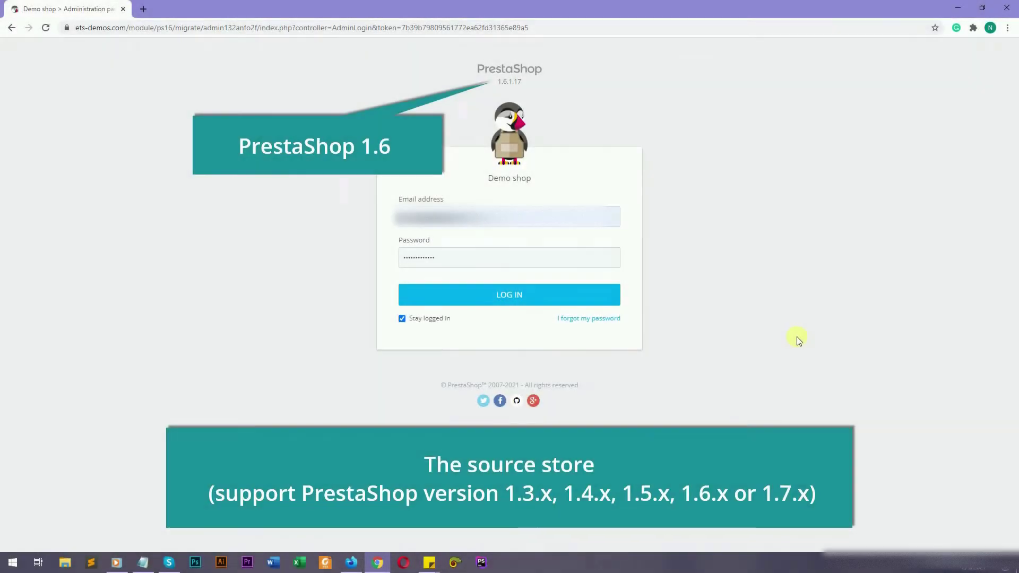
# Step: Log in to the 1.6 source back office and open Categories and Orders in background tabs
pyautogui.click(638, 89)
pyautogui.click(517, 296)
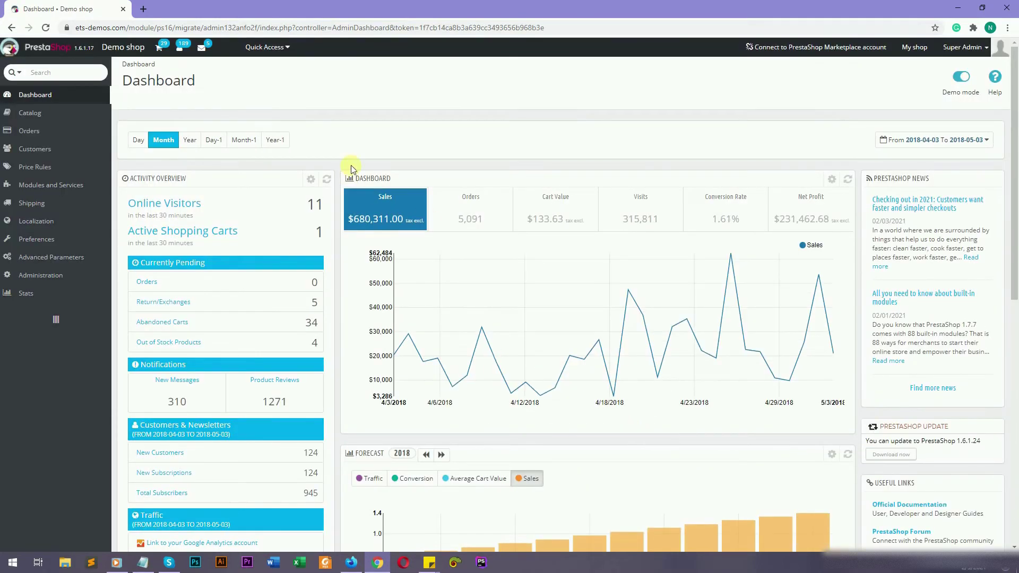
pyautogui.moveTo(103, 112)
pyautogui.middleClick(160, 133)
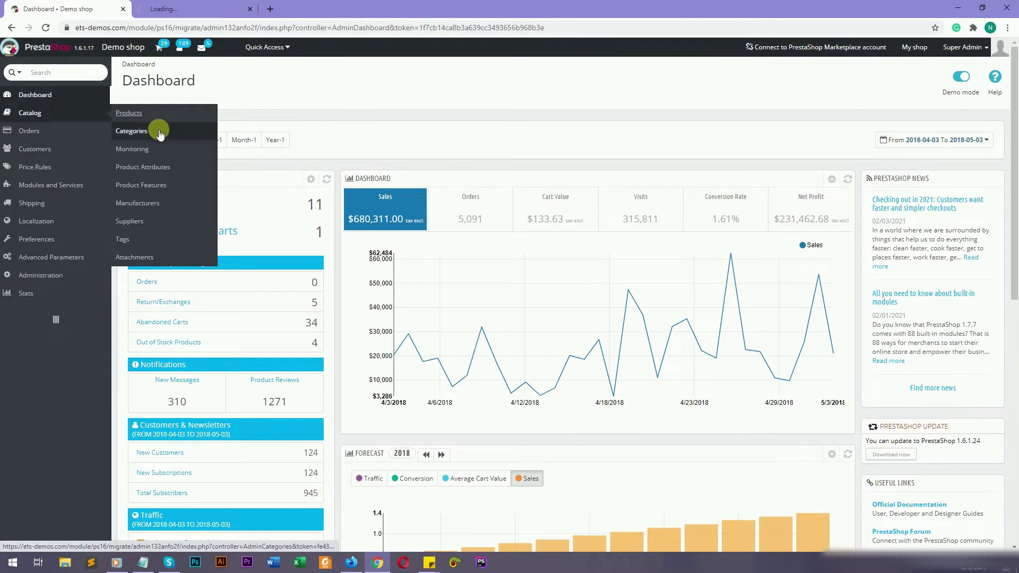
pyautogui.moveTo(80, 130)
pyautogui.middleClick(129, 131)
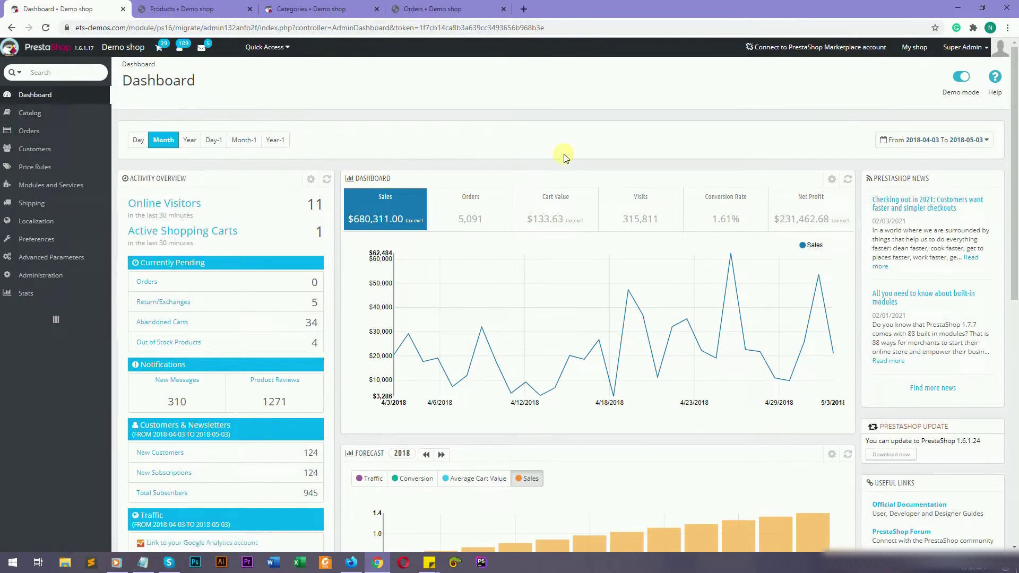
# Step: Review the source store's 14 products, 9 categories and 29 orders
pyautogui.click(223, 9)
pyautogui.moveTo(1013, 185); pyautogui.dragTo(1015, 79)
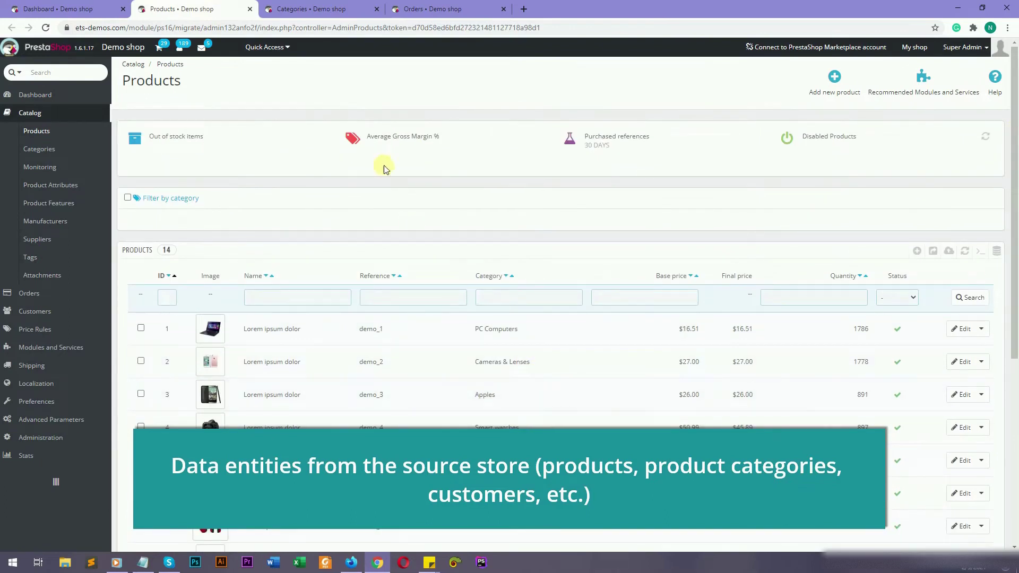
pyautogui.click(330, 6)
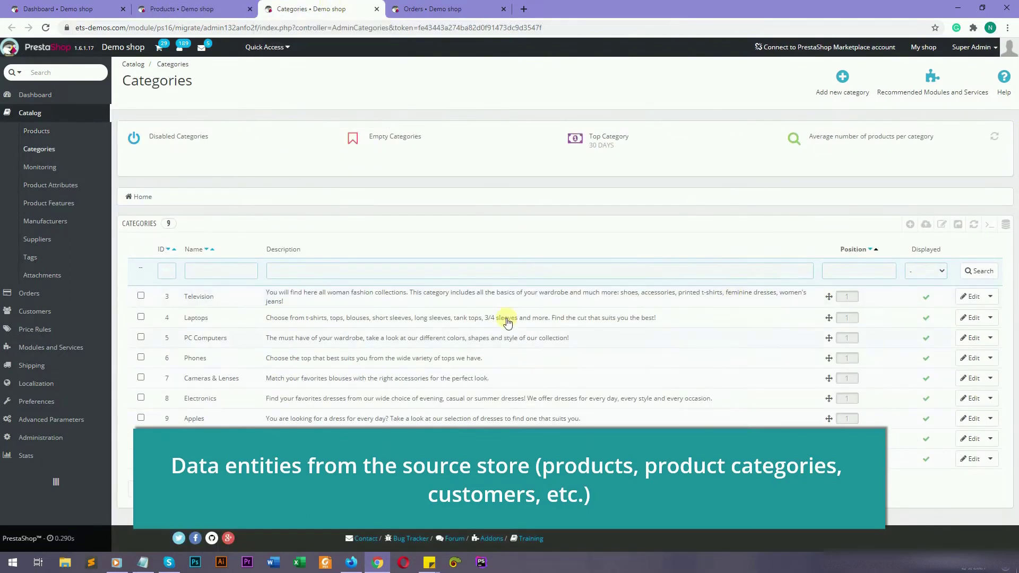
pyautogui.click(451, 9)
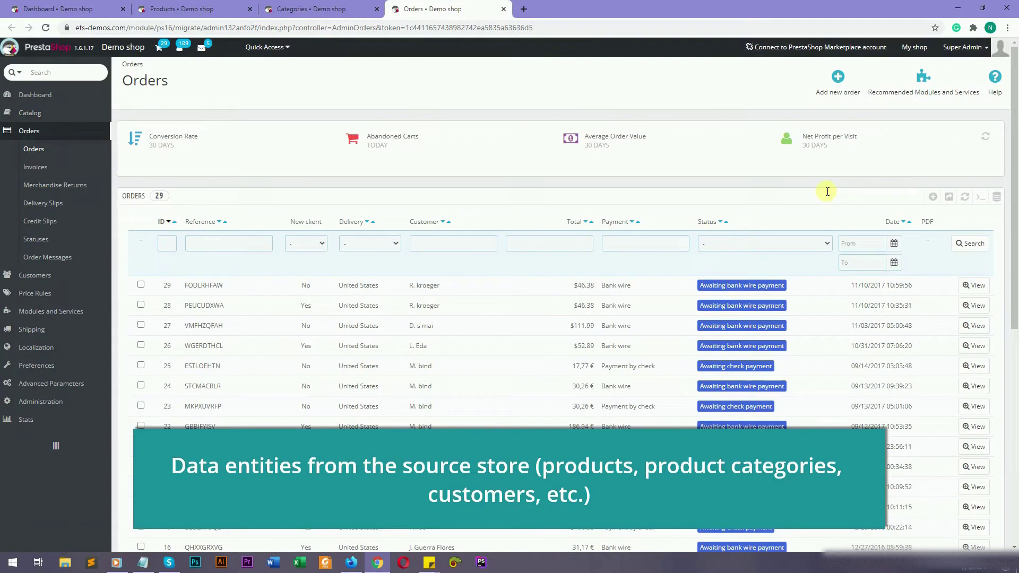
pyautogui.moveTo(1013, 132); pyautogui.dragTo(1014, 68)
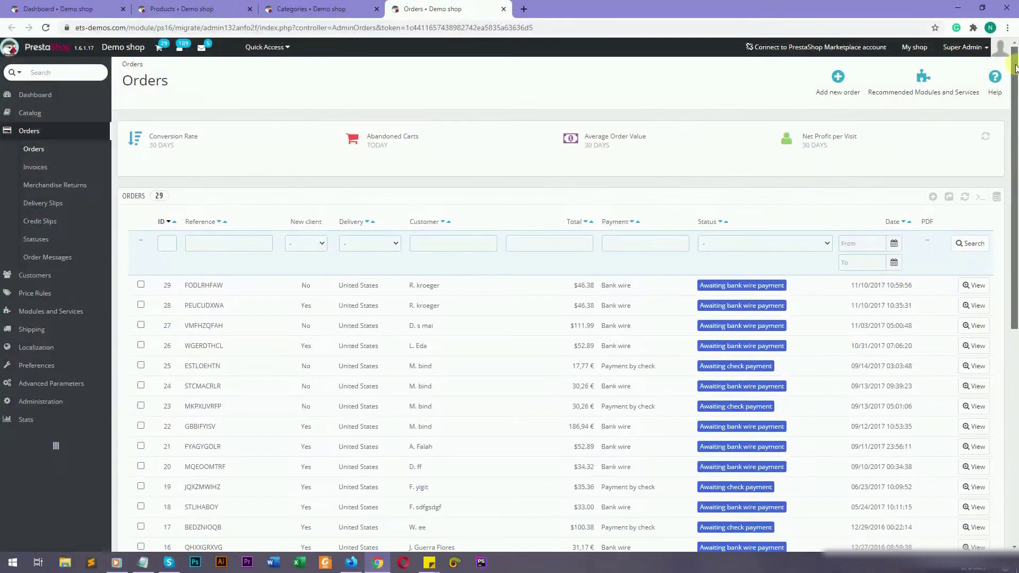
# Step: Close the Orders, Categories and Products tabs and list modules down to PrestaShop Connector v1.0.1
pyautogui.click(503, 9)
pyautogui.click(376, 9)
pyautogui.click(250, 9)
pyautogui.moveTo(79, 188)
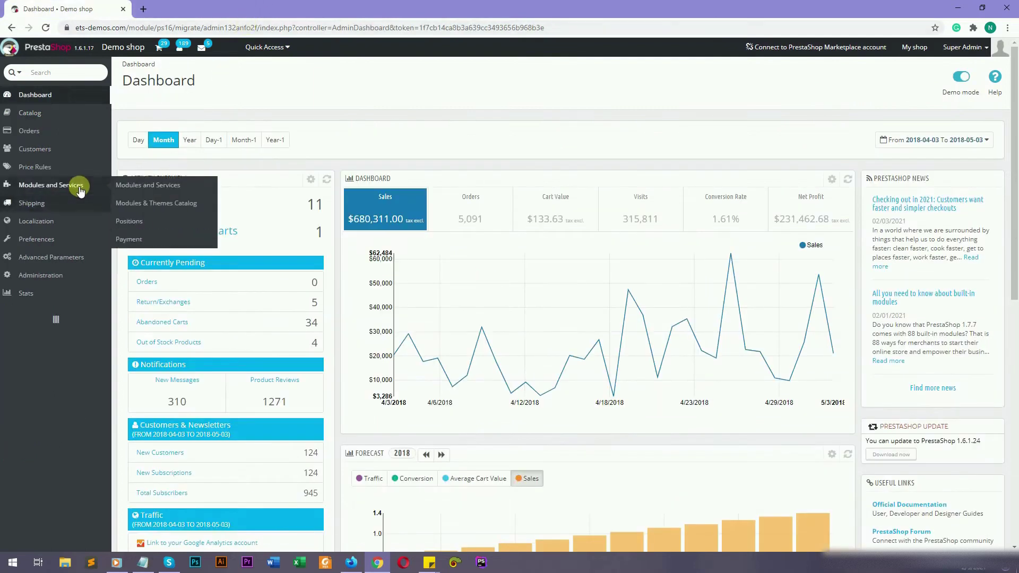
pyautogui.click(200, 186)
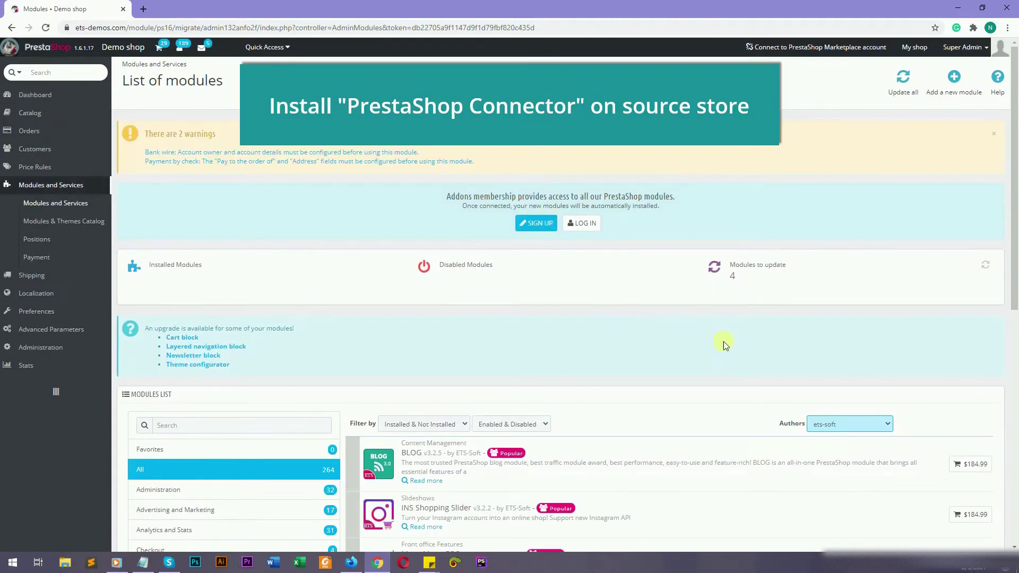
pyautogui.scroll(-3, 723, 344)
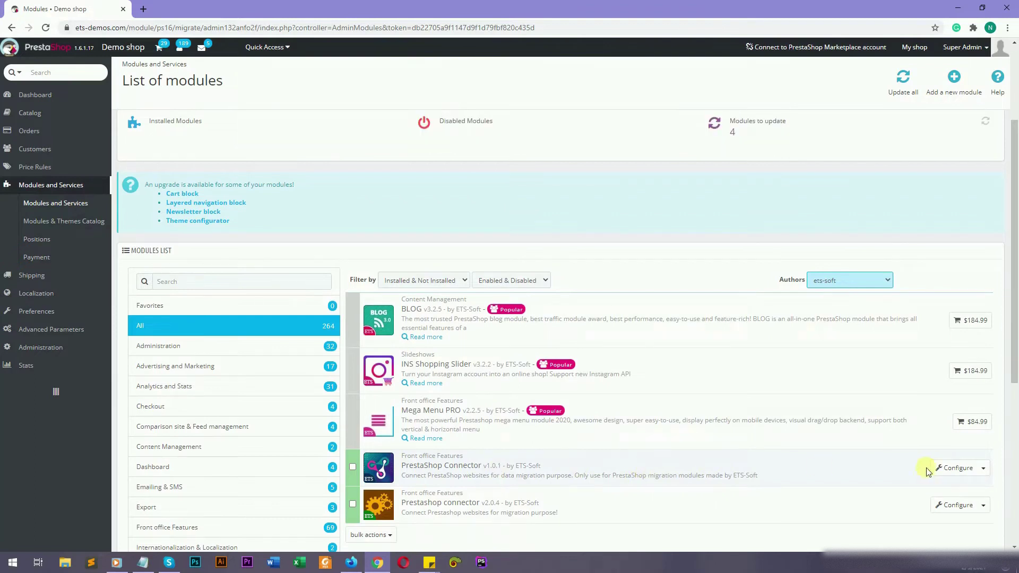
# Step: Copy the Store URL from PrestaShop Connector settings into Migration 4.0's source URL field
pyautogui.click(950, 469)
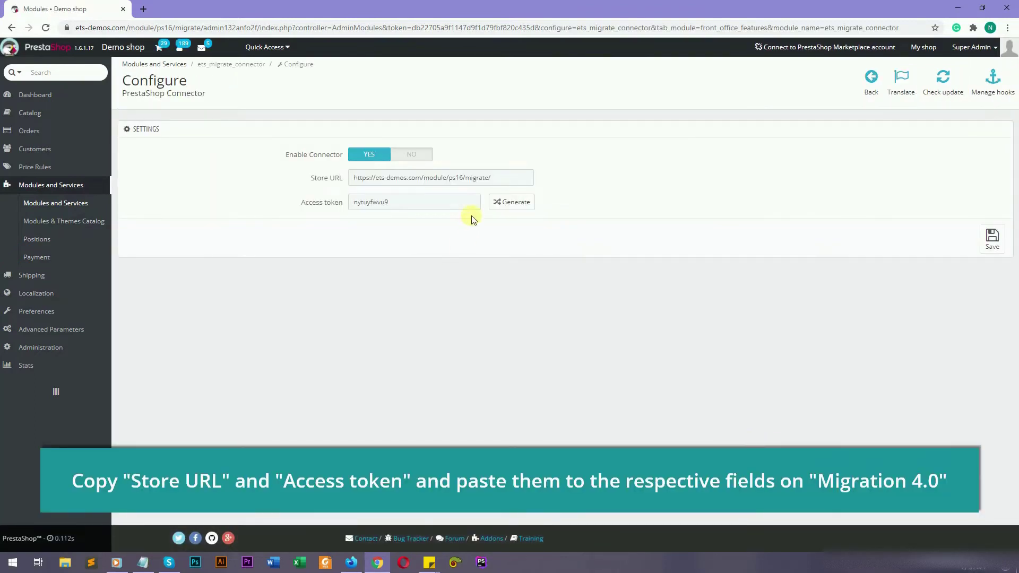
pyautogui.tripleClick(475, 186)
pyautogui.hotkey('ctrl', 'c')
pyautogui.hotkey('alt', 'Tab')
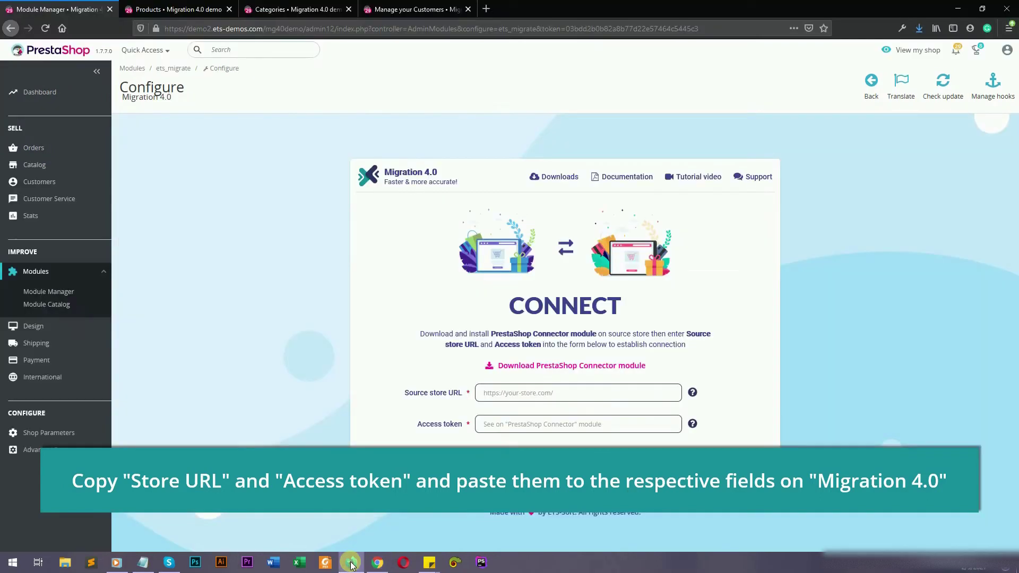
pyautogui.rightClick(576, 392)
pyautogui.click(592, 416)
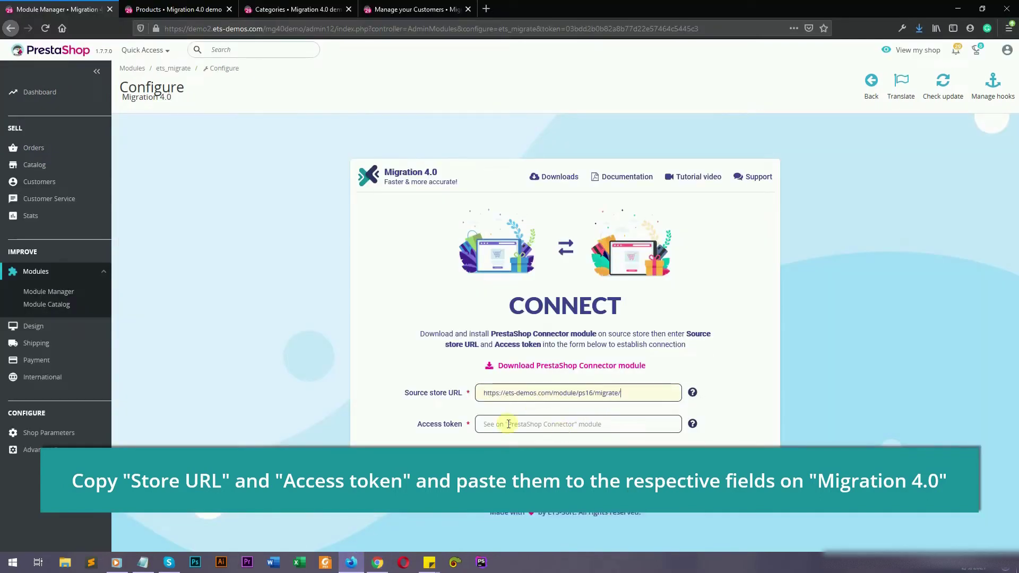
# Step: Paste the source store's access token into Migration 4.0 and connect
pyautogui.click(376, 563)
pyautogui.doubleClick(380, 202)
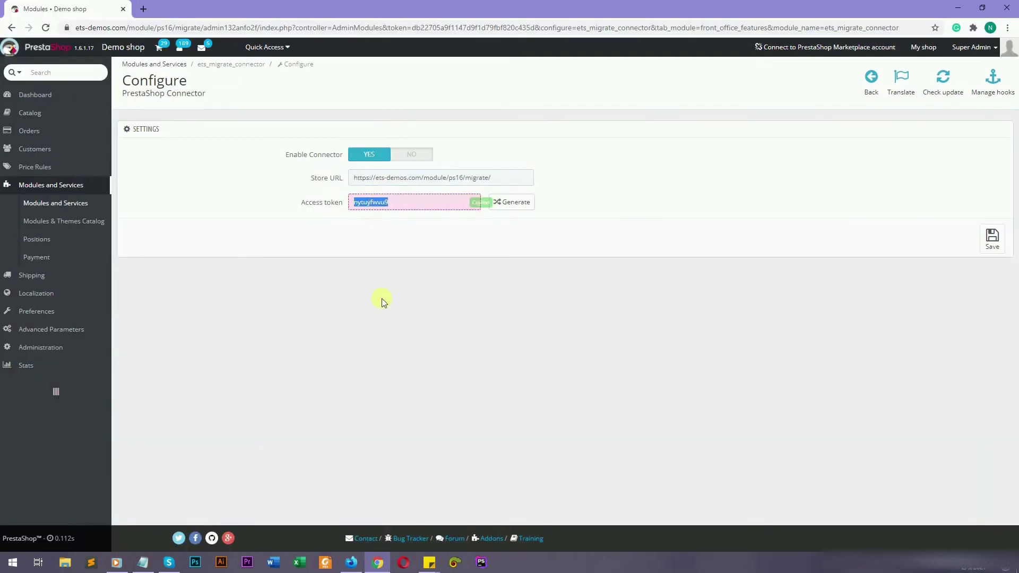
pyautogui.click(351, 562)
pyautogui.rightClick(570, 424)
pyautogui.click(612, 473)
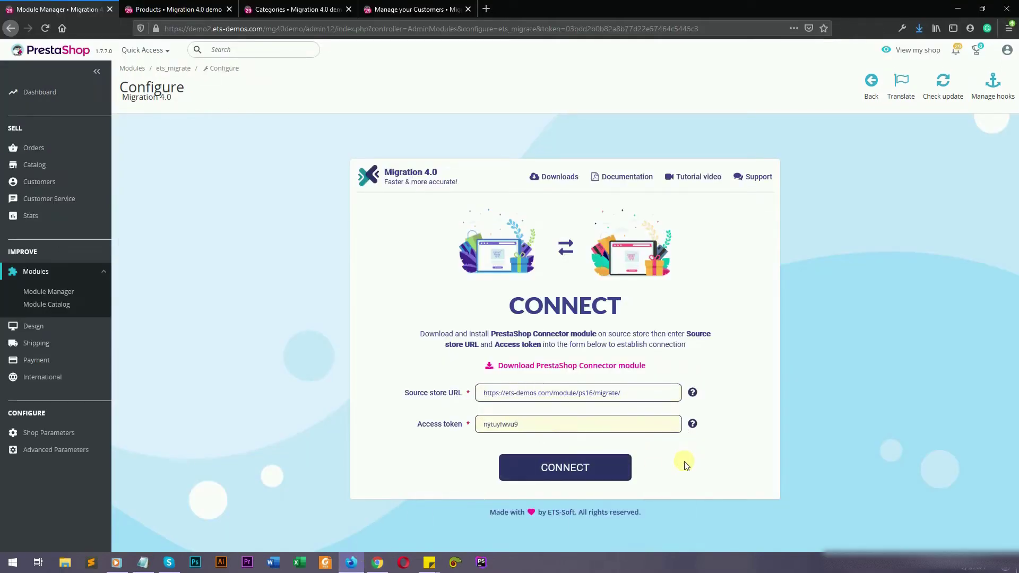
pyautogui.click(627, 473)
# Step: Select all 13 data entities in Advanced settings, set speed to 5200 items per request, and proceed to review
pyautogui.scroll(-1, 800, 462)
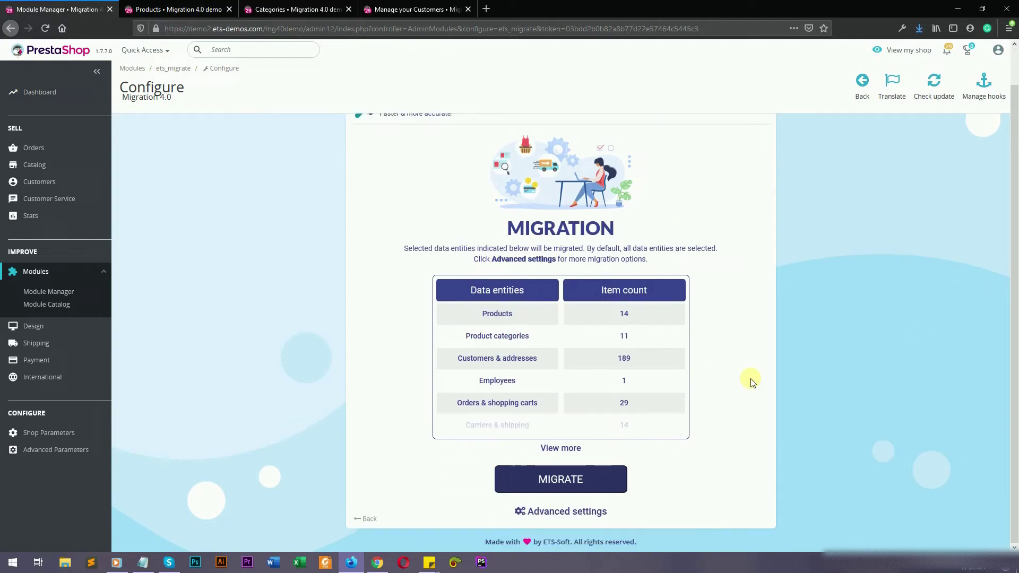
pyautogui.click(563, 448)
pyautogui.moveTo(1013, 175); pyautogui.dragTo(1014, 288)
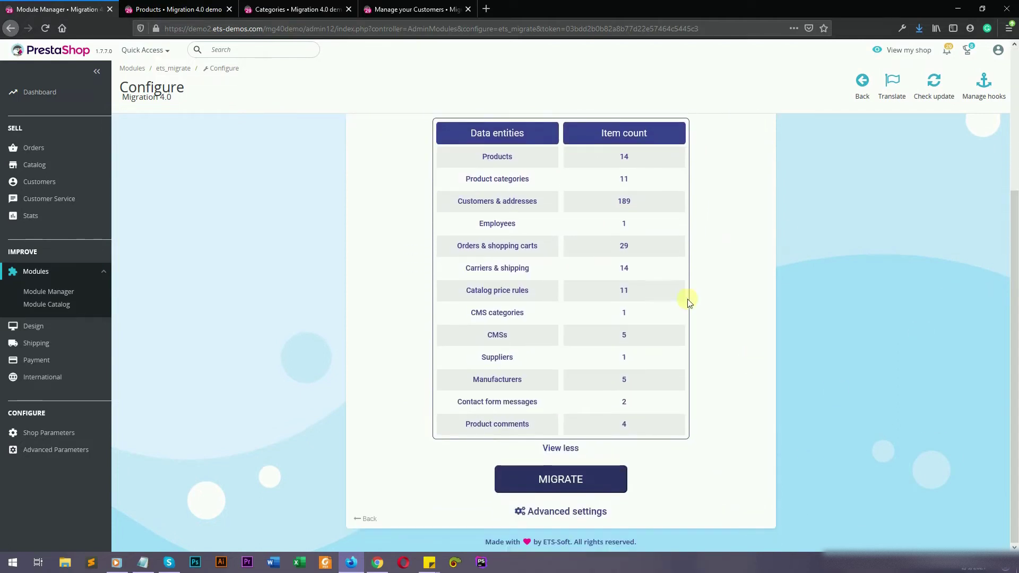
pyautogui.click(596, 517)
pyautogui.click(327, 129)
pyautogui.click(327, 193)
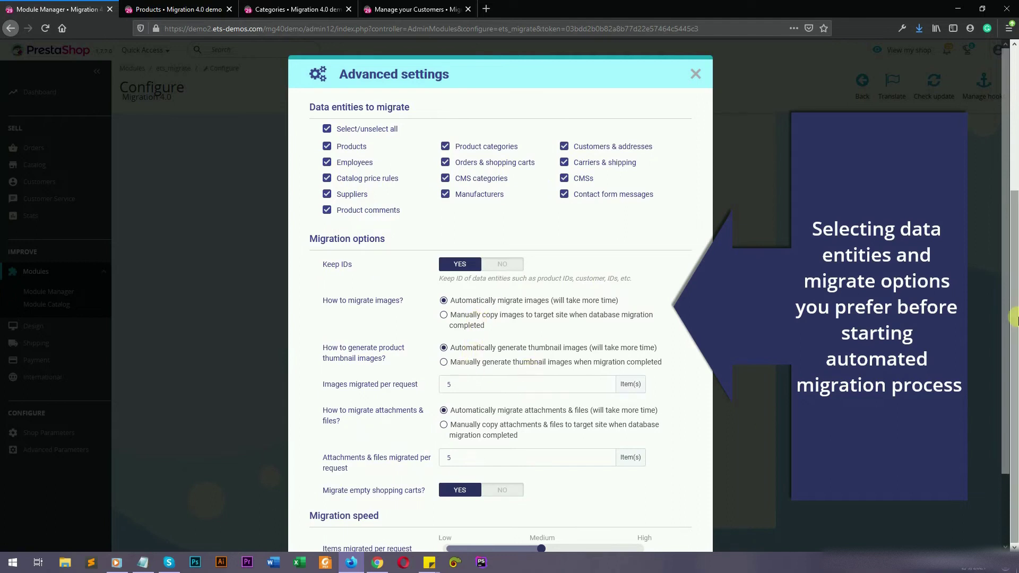
pyautogui.scroll(-3, 1003, 382)
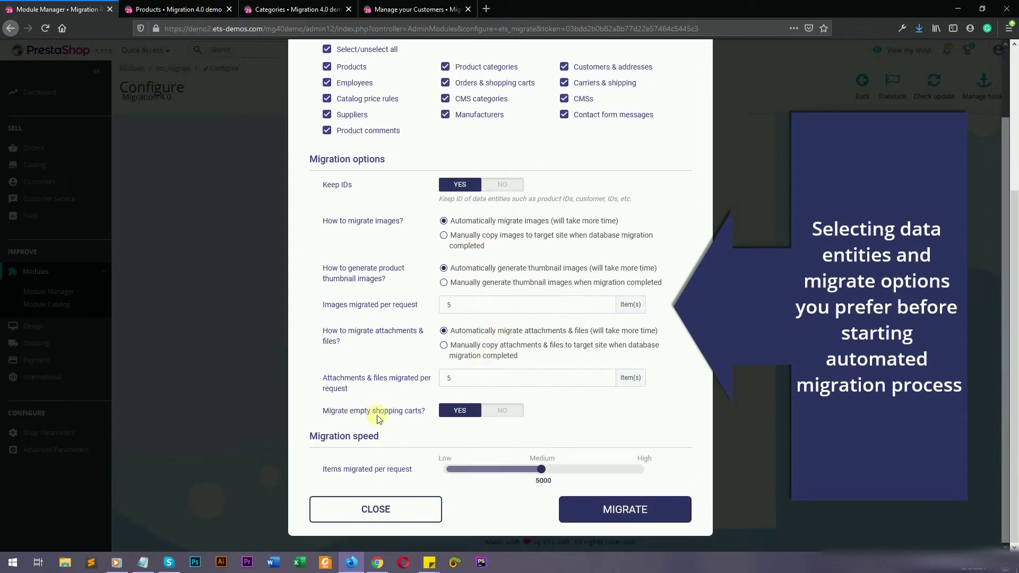
pyautogui.moveTo(541, 469); pyautogui.dragTo(545, 469)
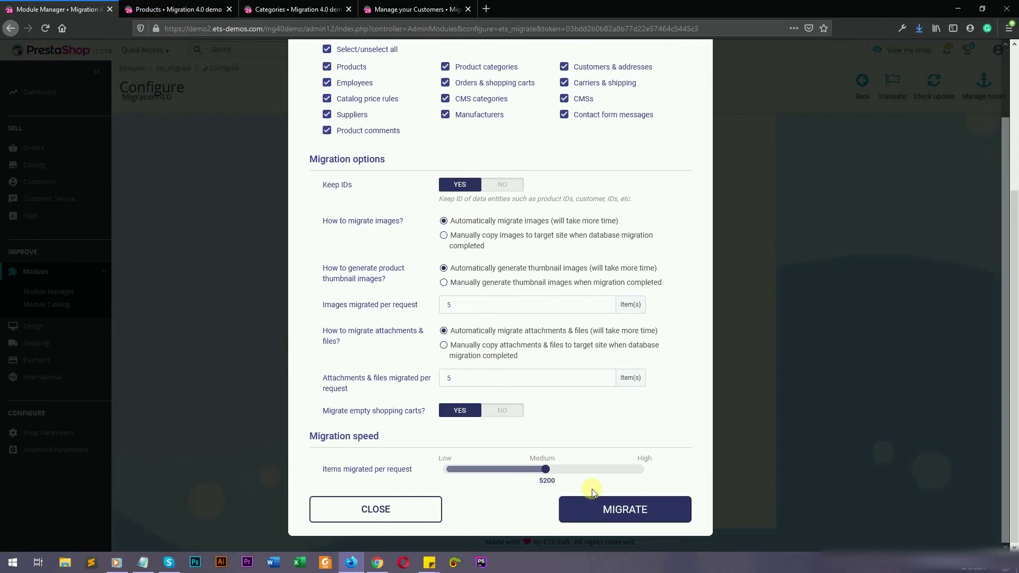
pyautogui.click(661, 505)
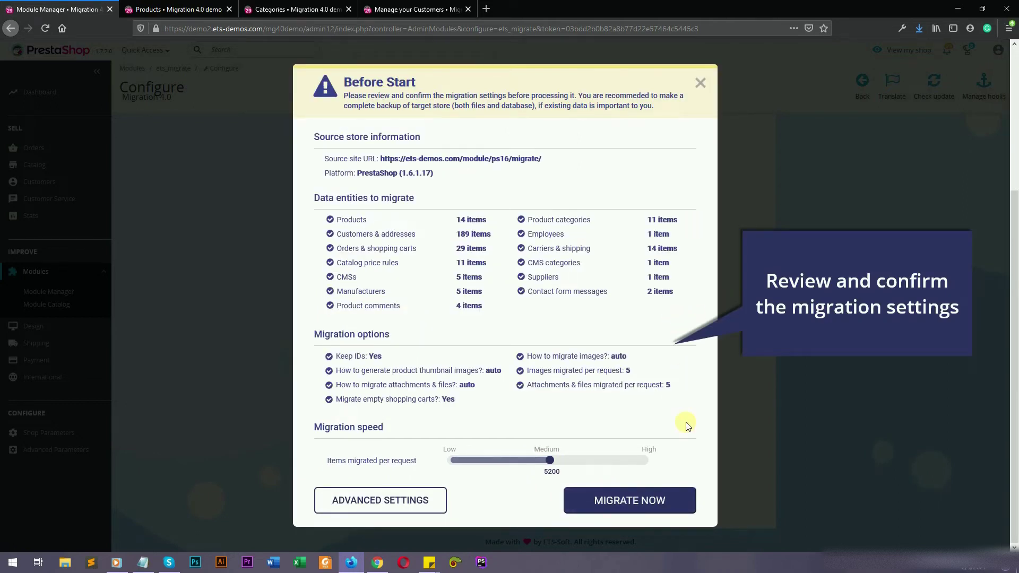
# Step: Start the migration with MIGRATE NOW and let every entity reach 100% until Congratulations appears
pyautogui.click(672, 504)
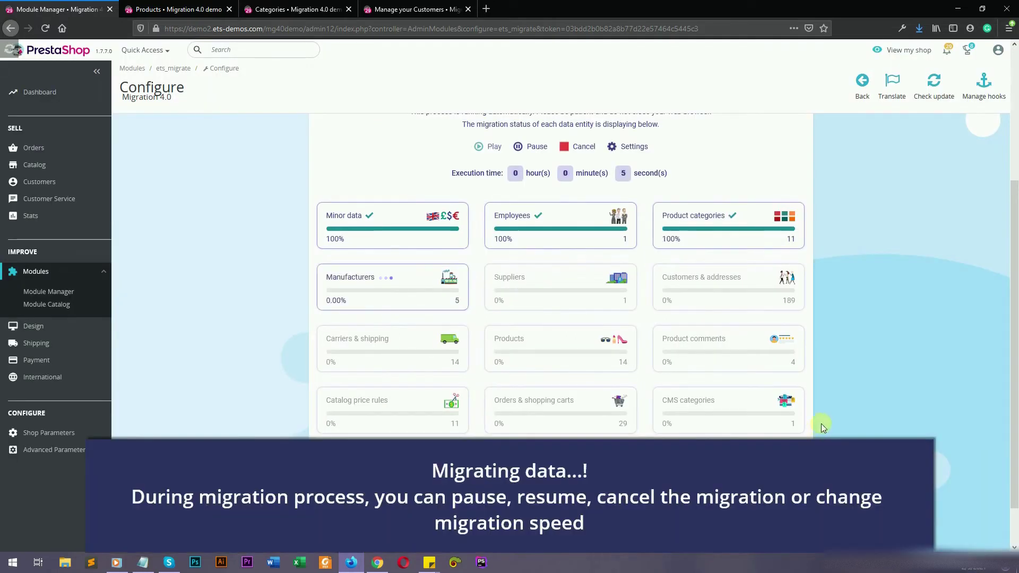
pyautogui.scroll(3, 820, 421)
pyautogui.scroll(1, 824, 405)
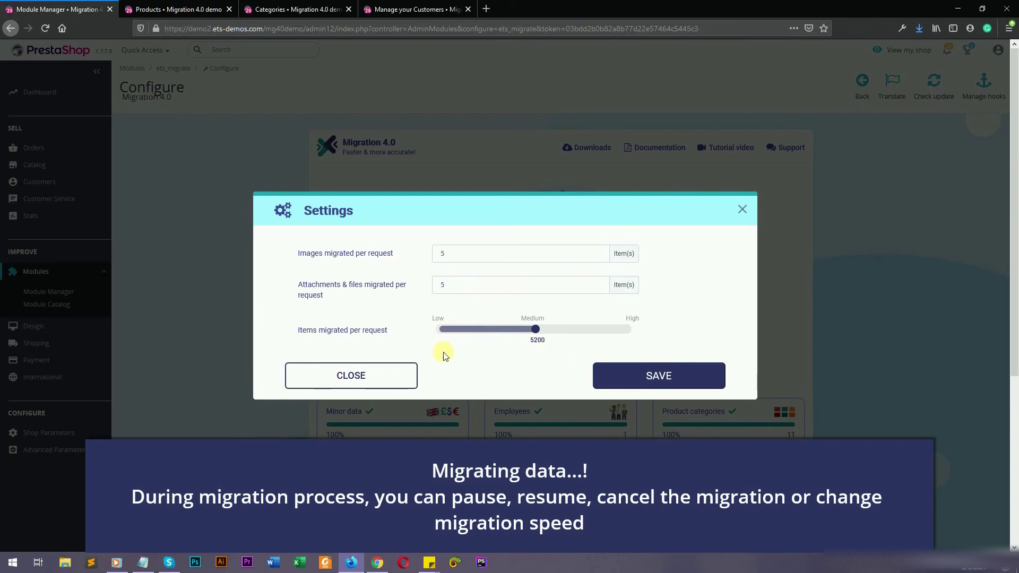
pyautogui.click(742, 210)
pyautogui.scroll(-5, 901, 297)
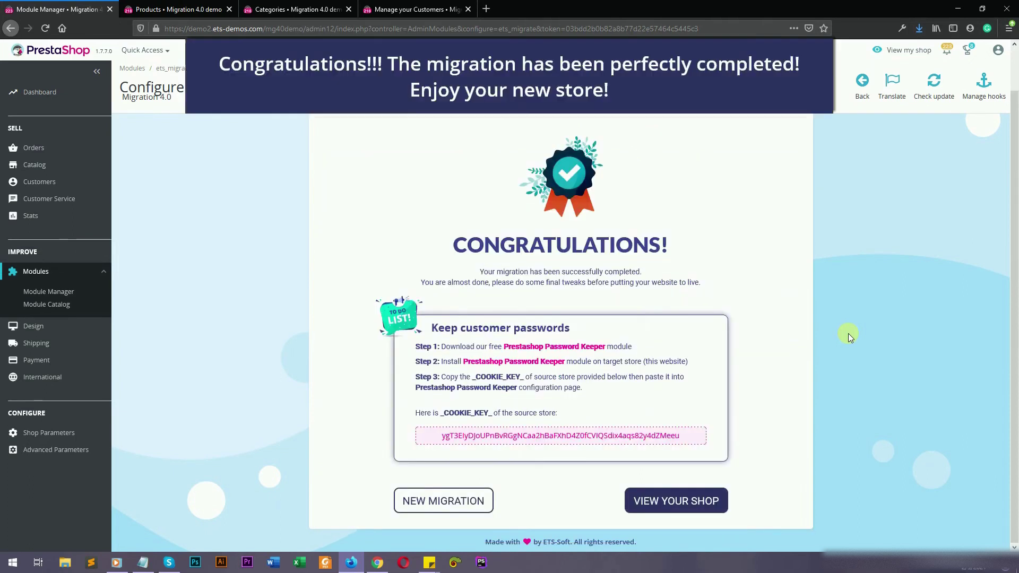
pyautogui.scroll(2, 854, 333)
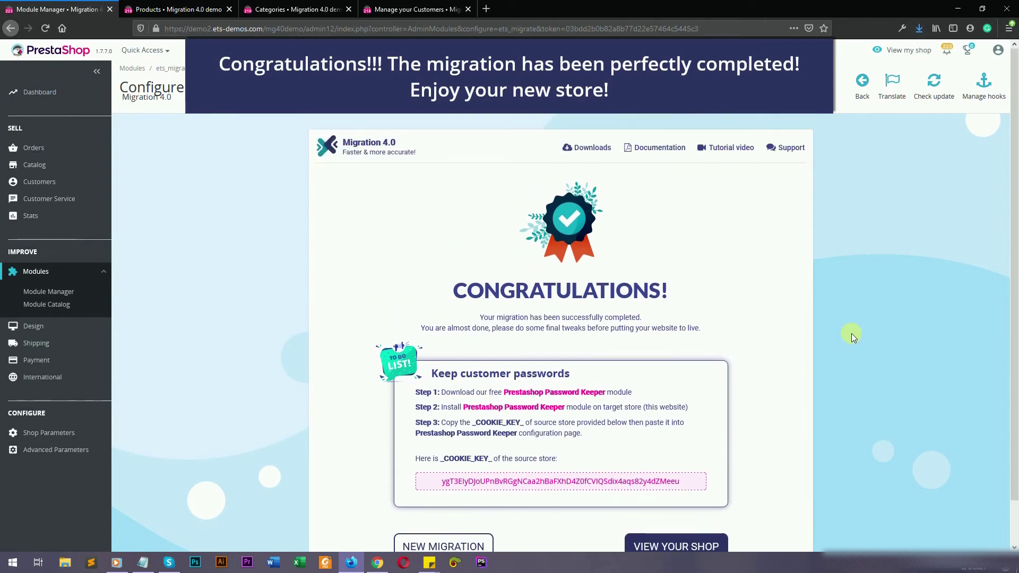
pyautogui.scroll(-2, 705, 291)
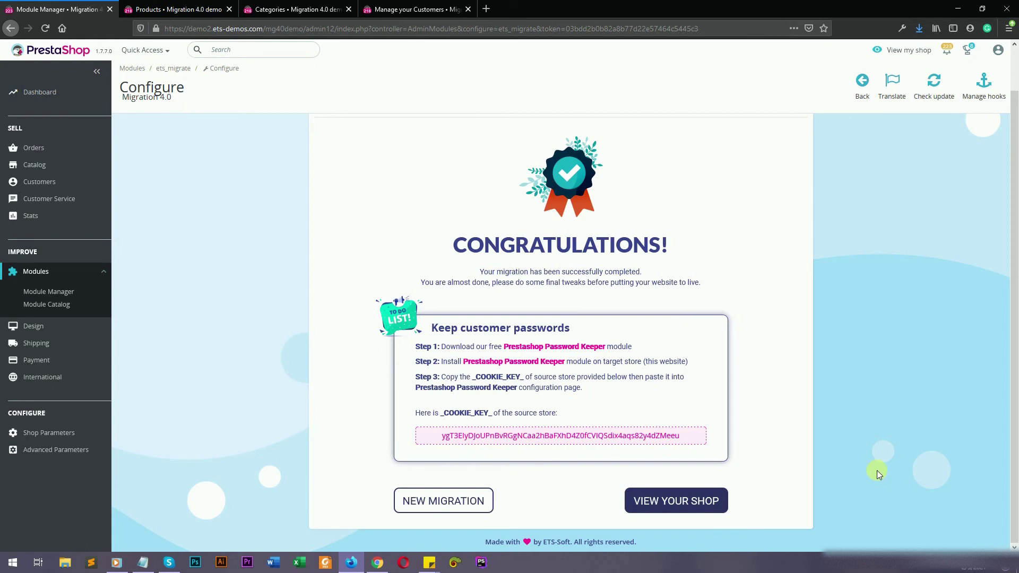
# Step: Reload the target Products list to show 14 migrated products and review the 9 categories
pyautogui.click(175, 9)
pyautogui.rightClick(377, 174)
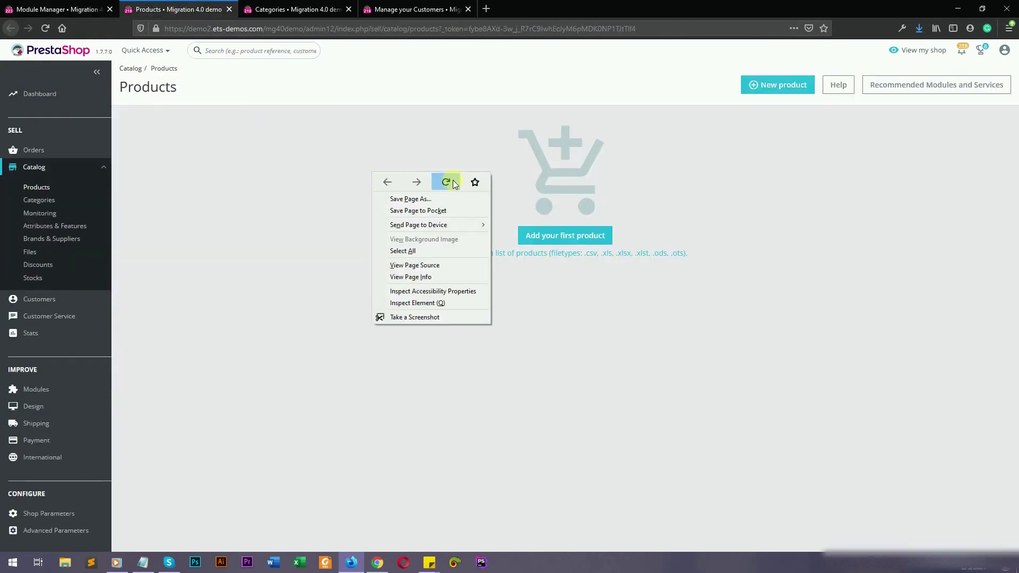
pyautogui.click(446, 179)
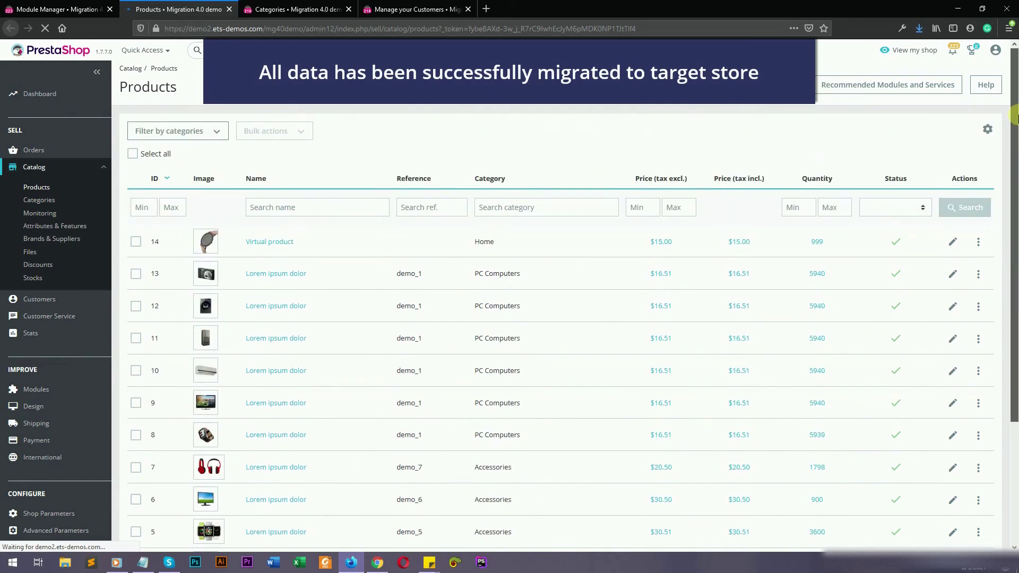
pyautogui.click(308, 9)
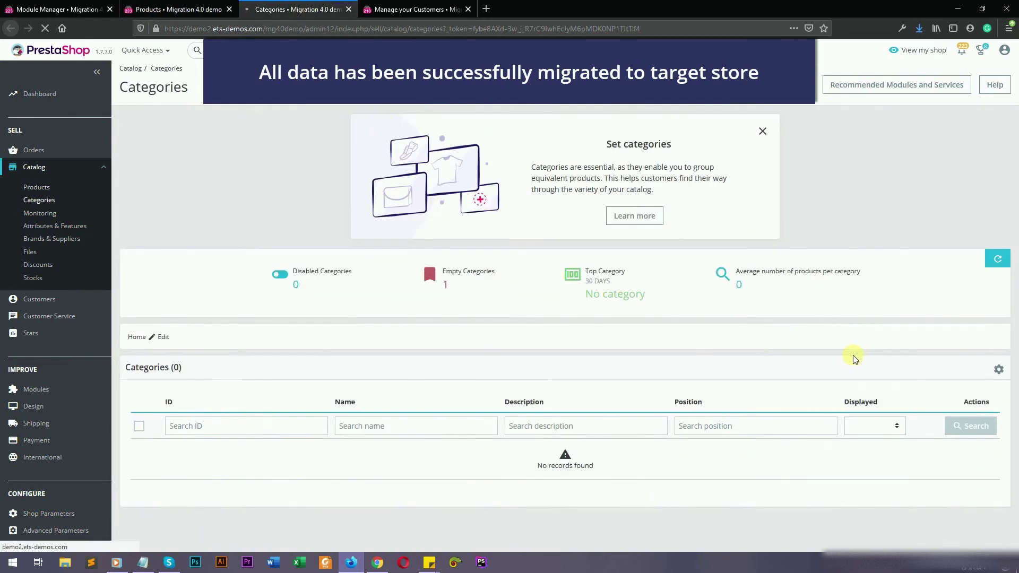
pyautogui.scroll(-3, 796, 372)
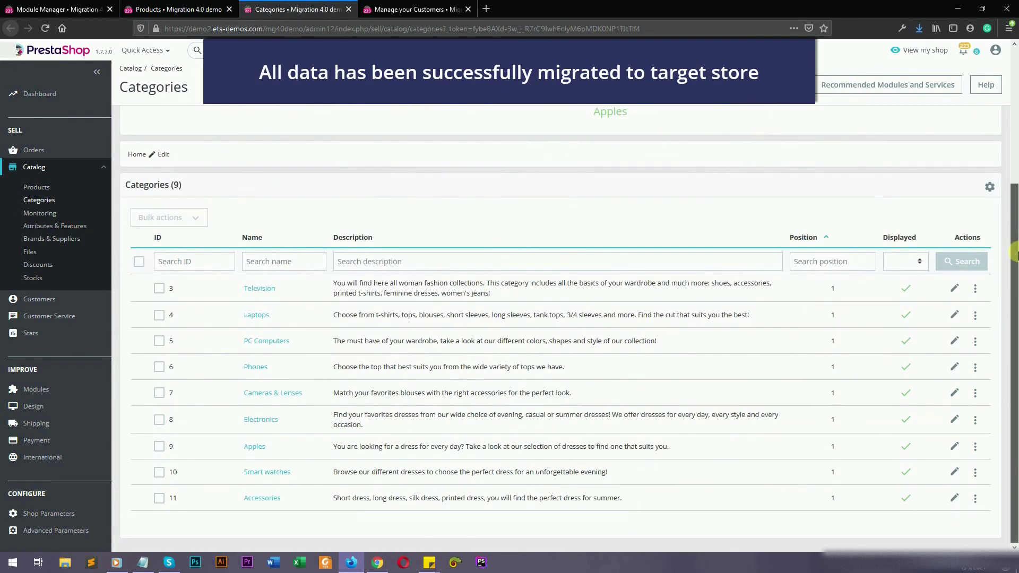
# Step: Reload the target Customers list and scroll through the 189 migrated customers
pyautogui.click(408, 9)
pyautogui.rightClick(251, 208)
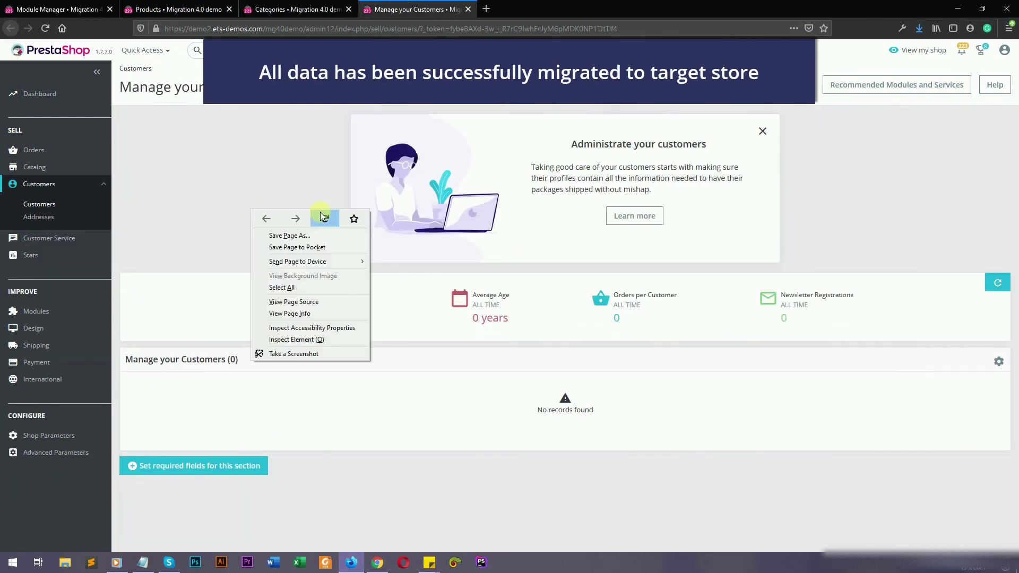
pyautogui.click(325, 216)
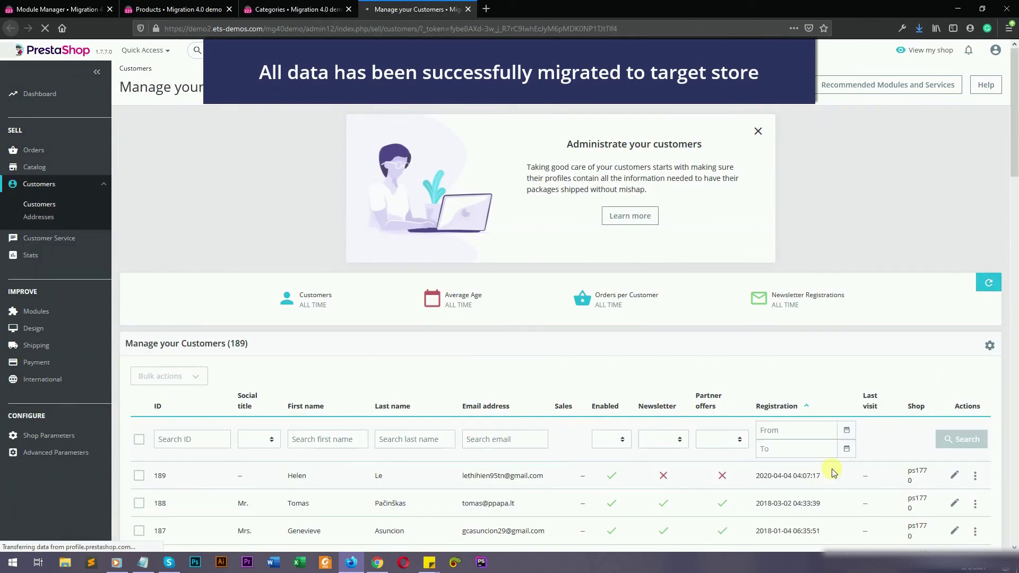
pyautogui.scroll(-8, 1013, 370)
pyautogui.scroll(10, 997, 239)
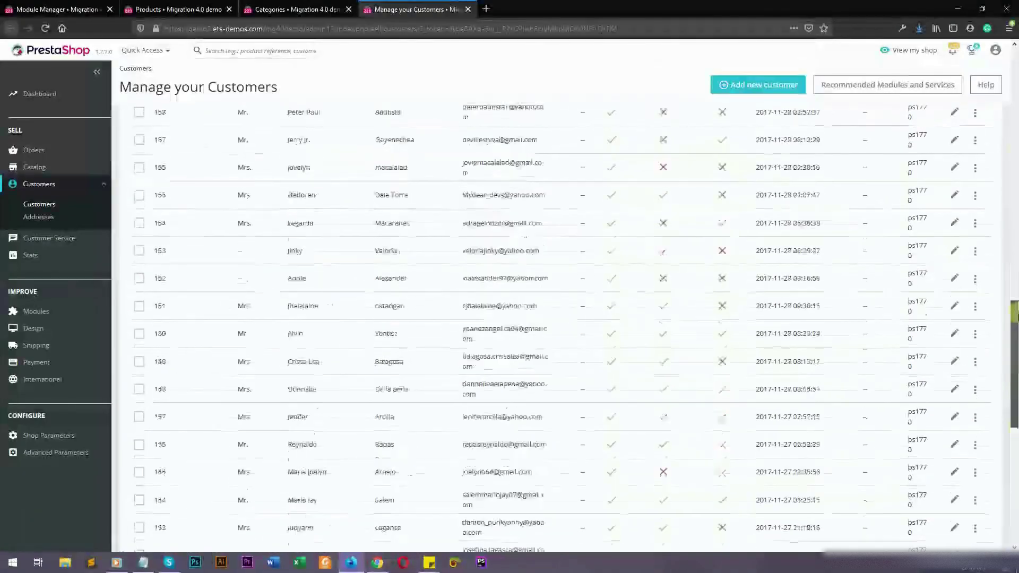